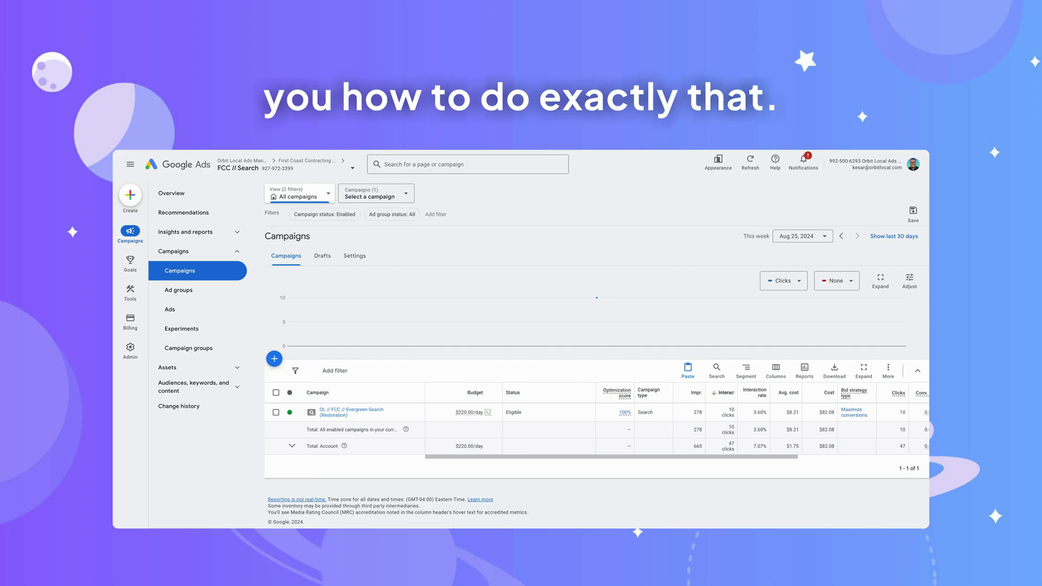
Step: Set the campaign status filter to All and scroll through all 11 campaigns, including removed ones
{"action": "left_click", "coordinate": [325, 215]}
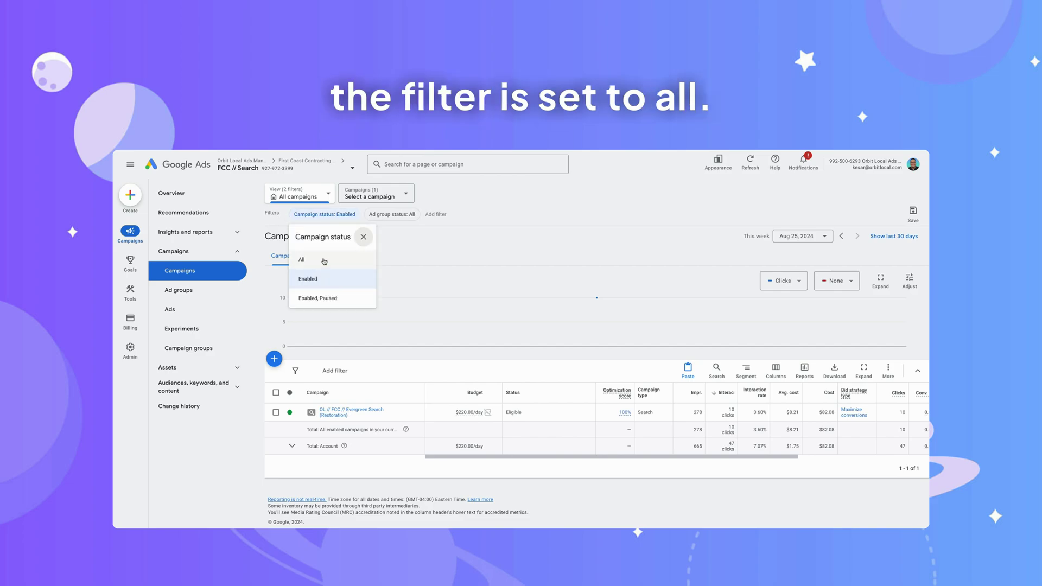
{"action": "left_click", "coordinate": [324, 261]}
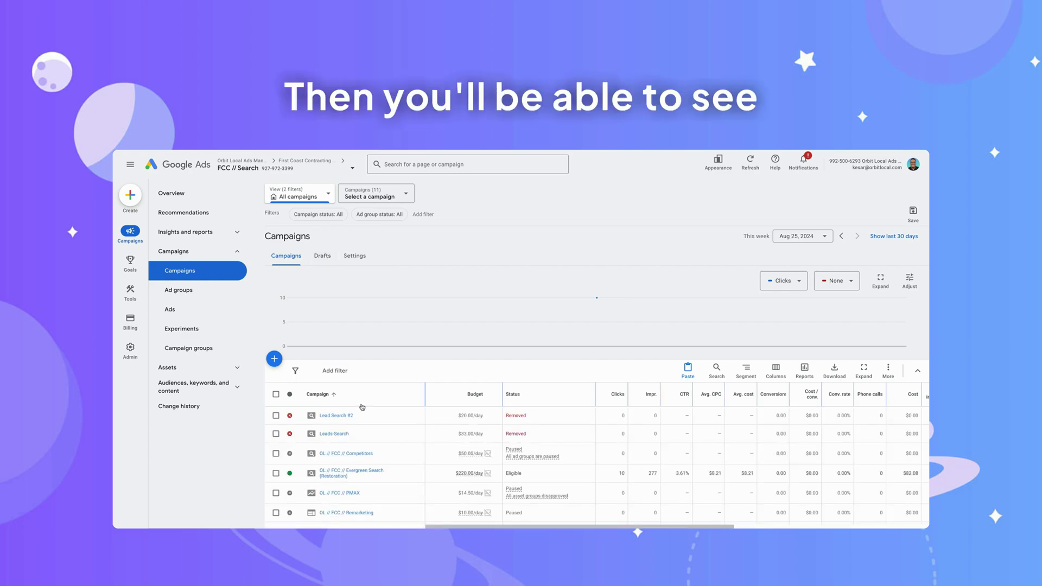
{"action": "scroll", "coordinate": [362, 407], "scroll_direction": "down", "scroll_amount": 1}
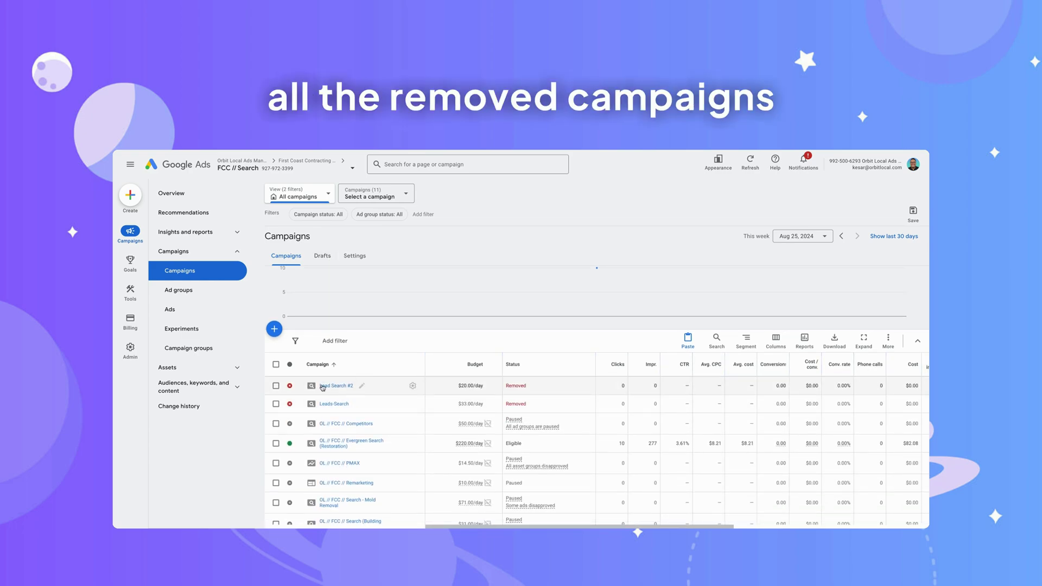
{"action": "scroll", "coordinate": [303, 386], "scroll_direction": "down", "scroll_amount": 2}
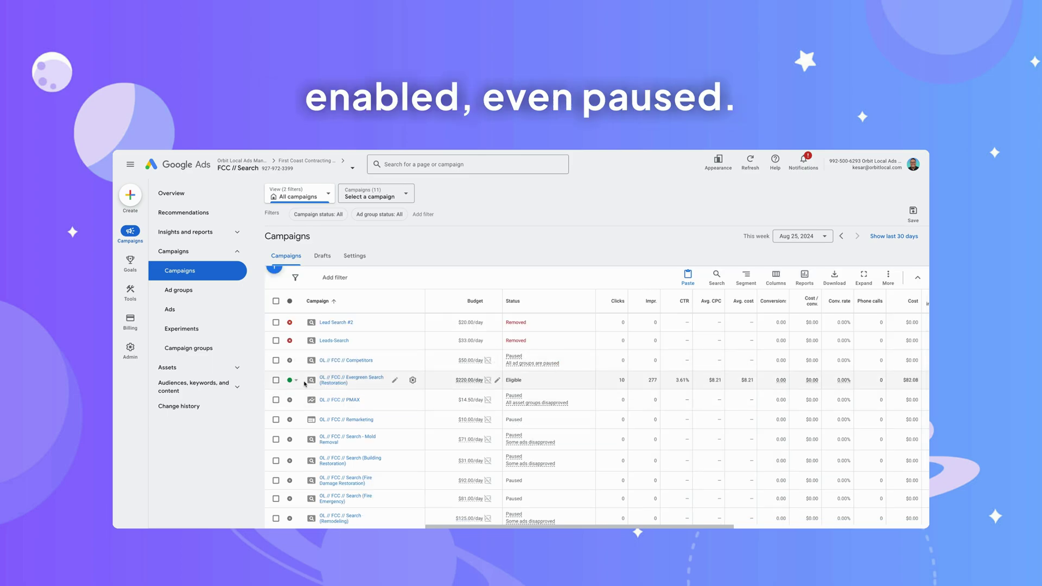
{"action": "scroll", "coordinate": [304, 386], "scroll_direction": "up", "scroll_amount": 1}
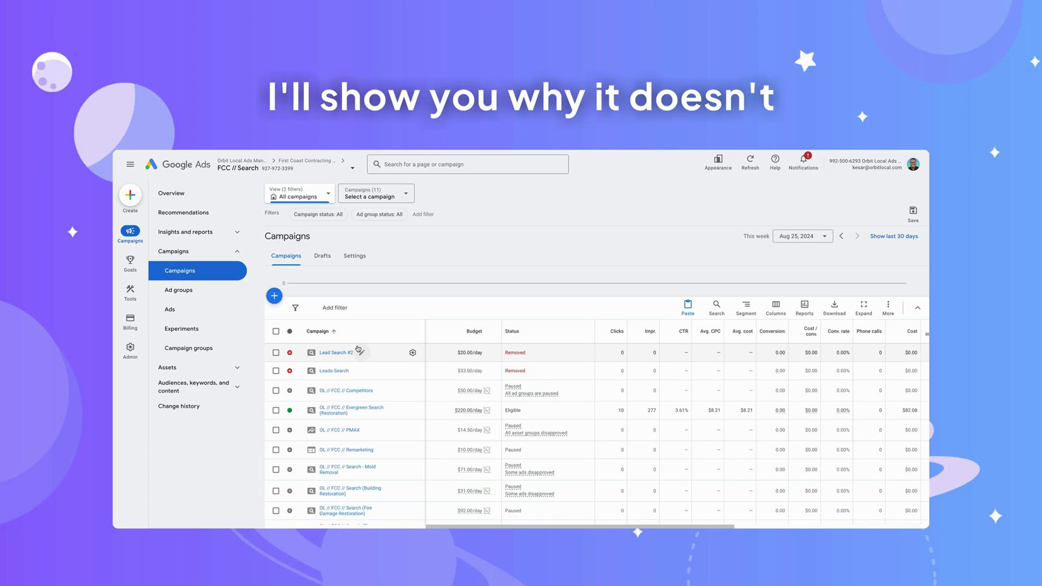
Step: Copy the removed Lead Search #2 campaign and attempt to paste it, which fails with an error report
{"action": "left_click", "coordinate": [277, 353]}
{"action": "left_click", "coordinate": [321, 308]}
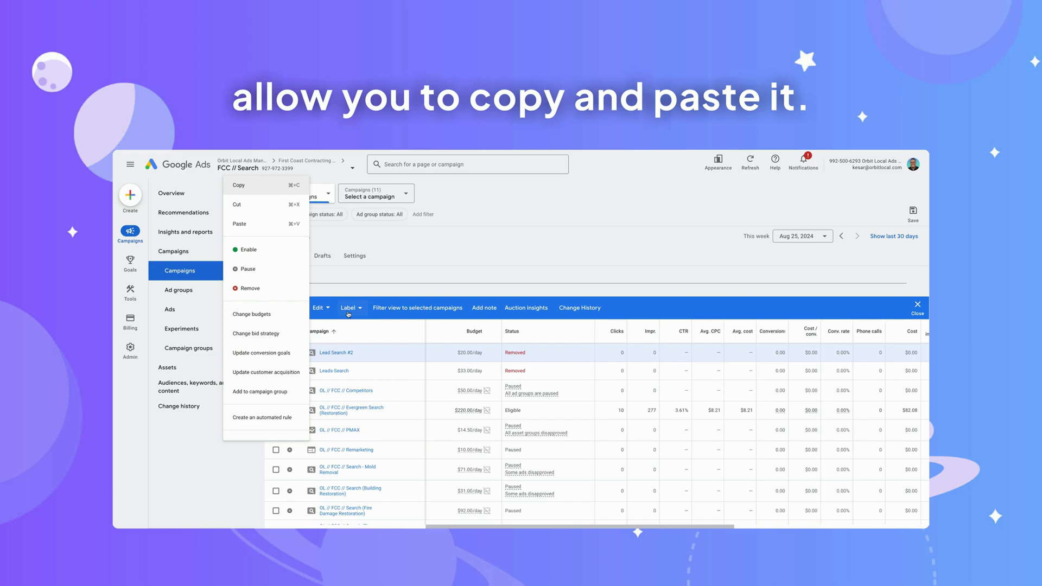
{"action": "left_click", "coordinate": [265, 190]}
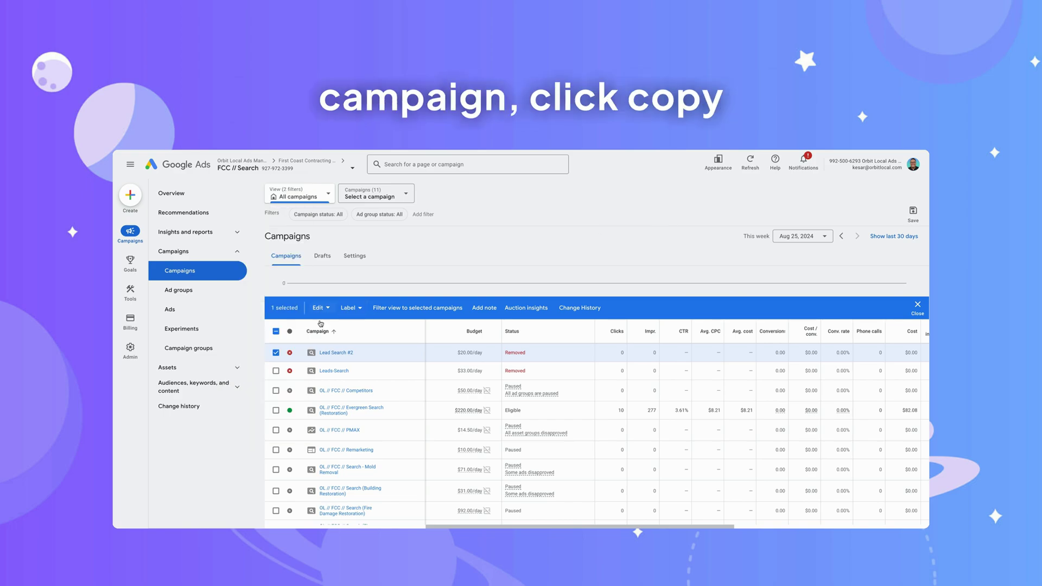
{"action": "left_click", "coordinate": [276, 331]}
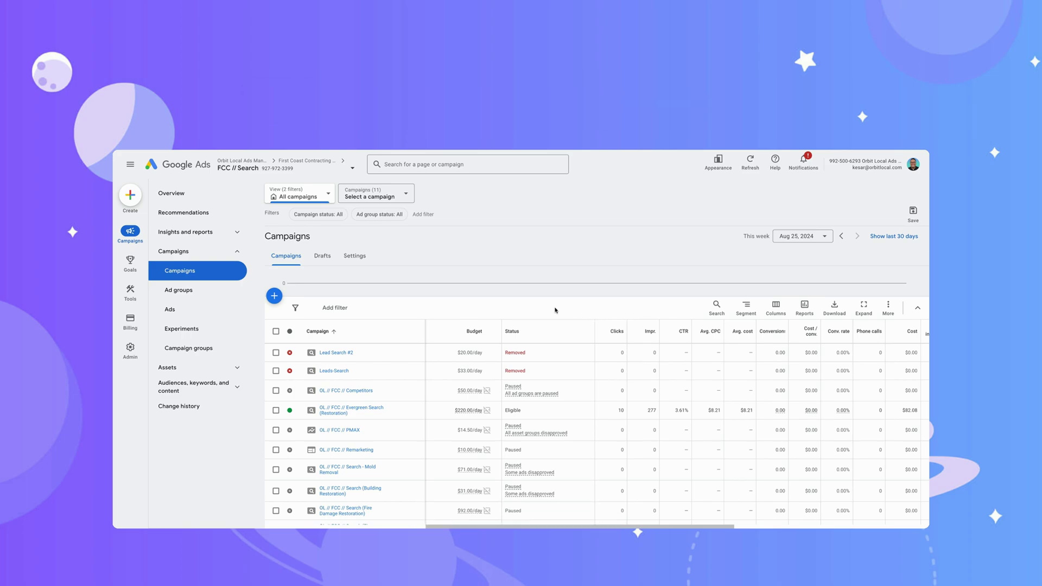
{"action": "key", "text": "ctrl+v"}
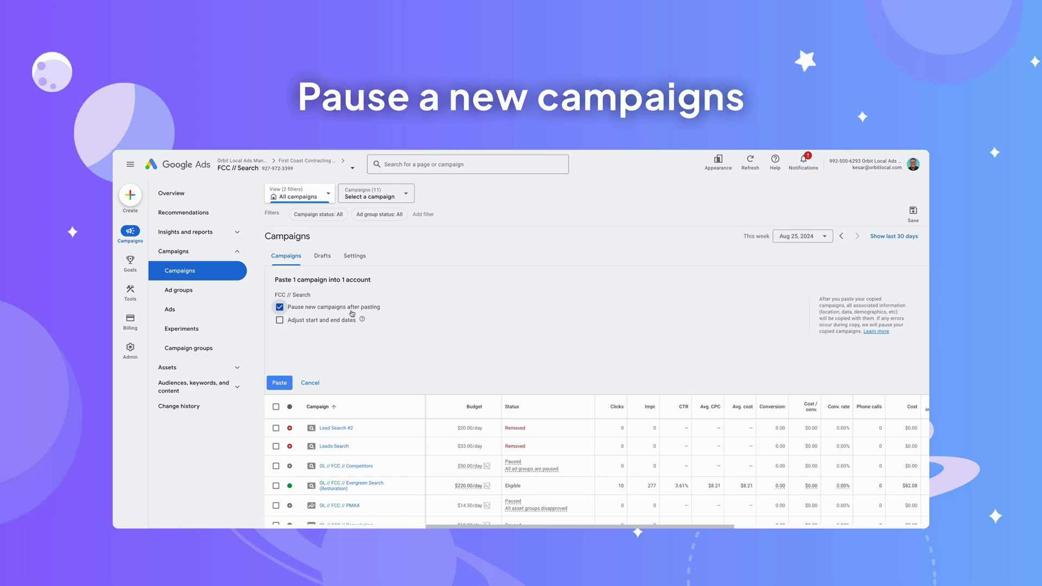
{"action": "left_click", "coordinate": [280, 383]}
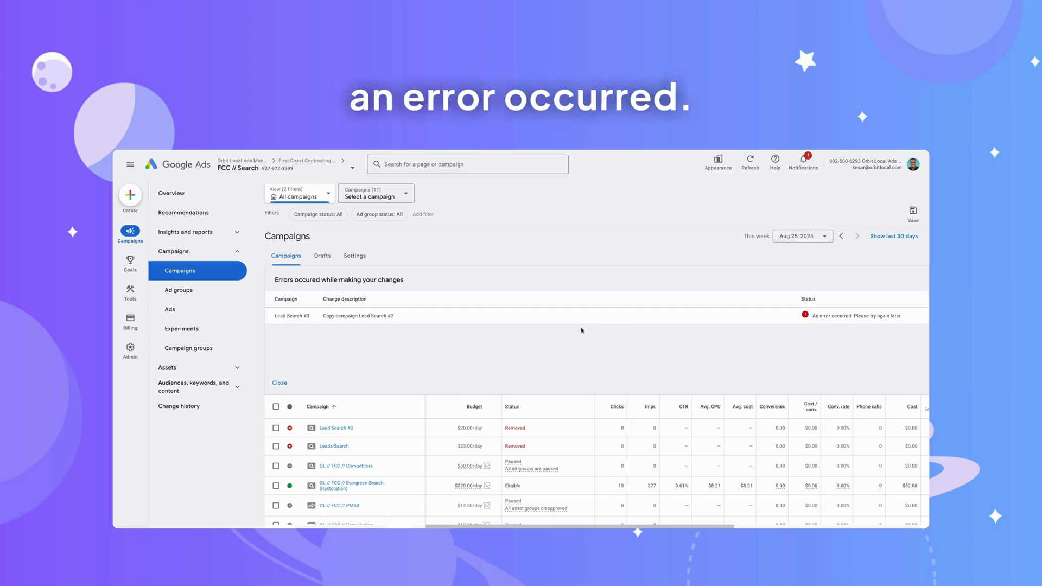
Step: Dismiss the paste error and try enabling both of Lead Search #2's ad groups
{"action": "left_click", "coordinate": [280, 383]}
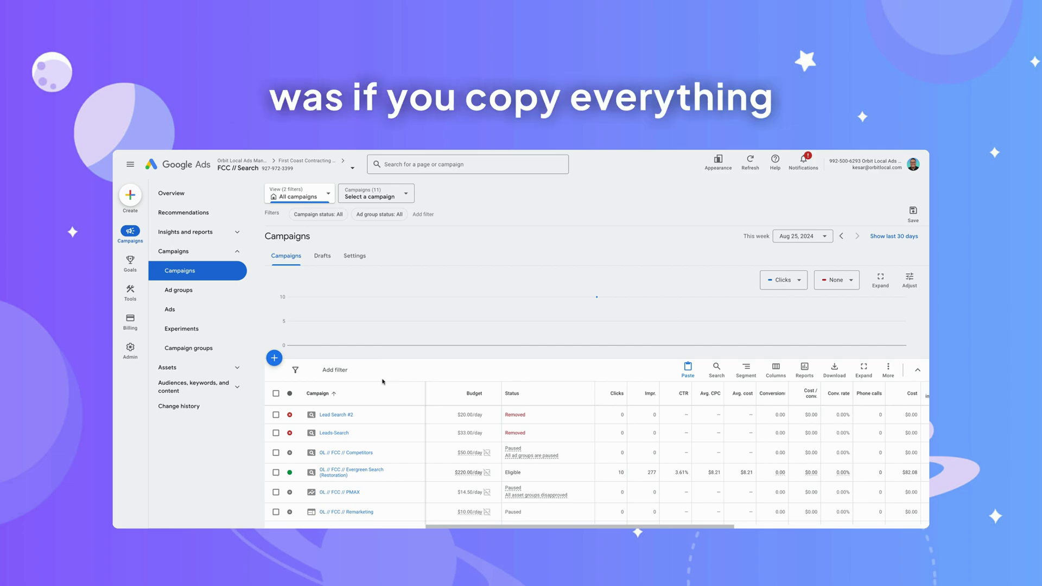
{"action": "left_click", "coordinate": [350, 415]}
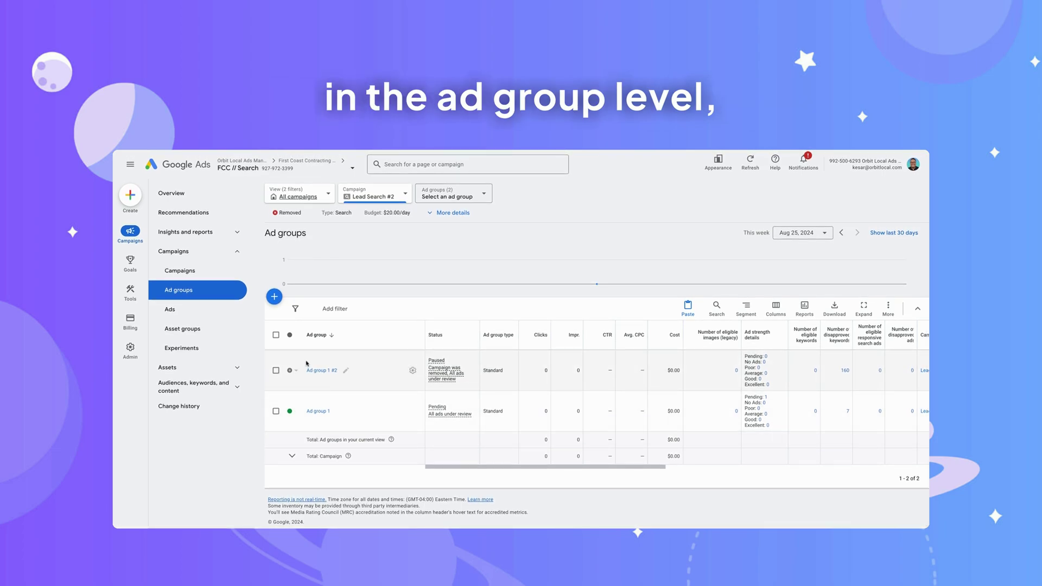
{"action": "left_click", "coordinate": [275, 335]}
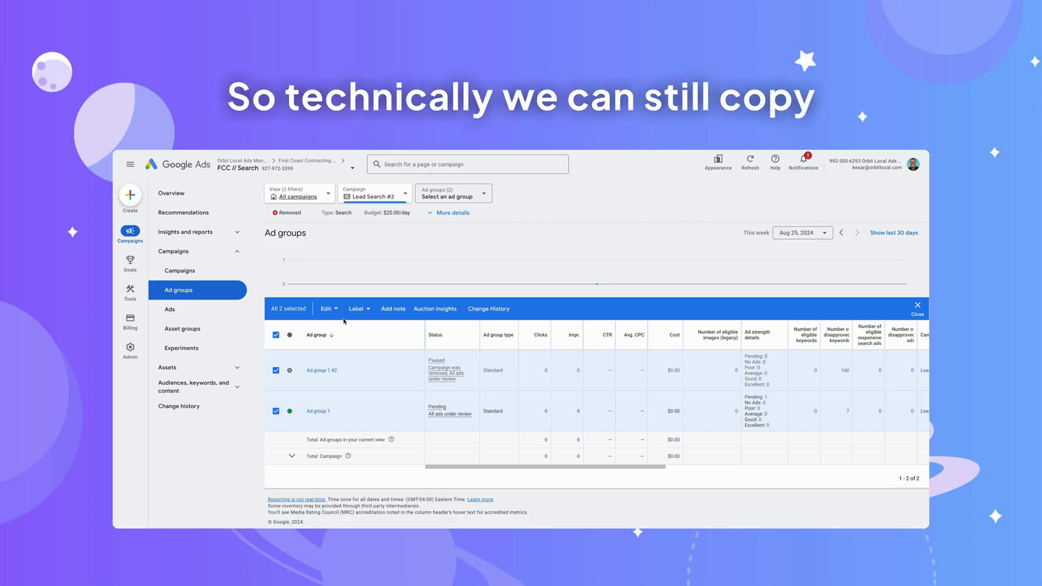
{"action": "left_click", "coordinate": [329, 308]}
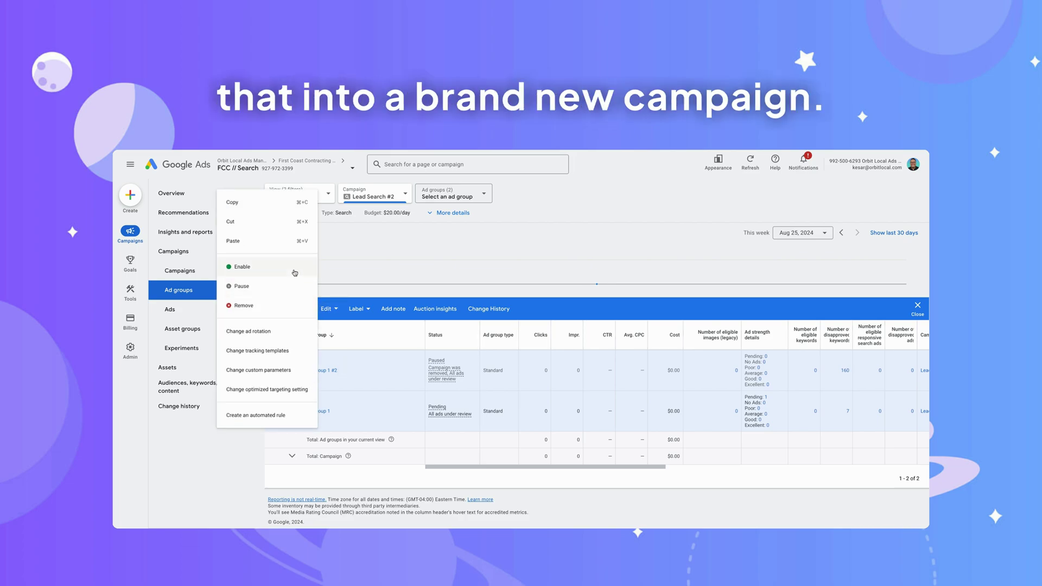
{"action": "left_click", "coordinate": [295, 272]}
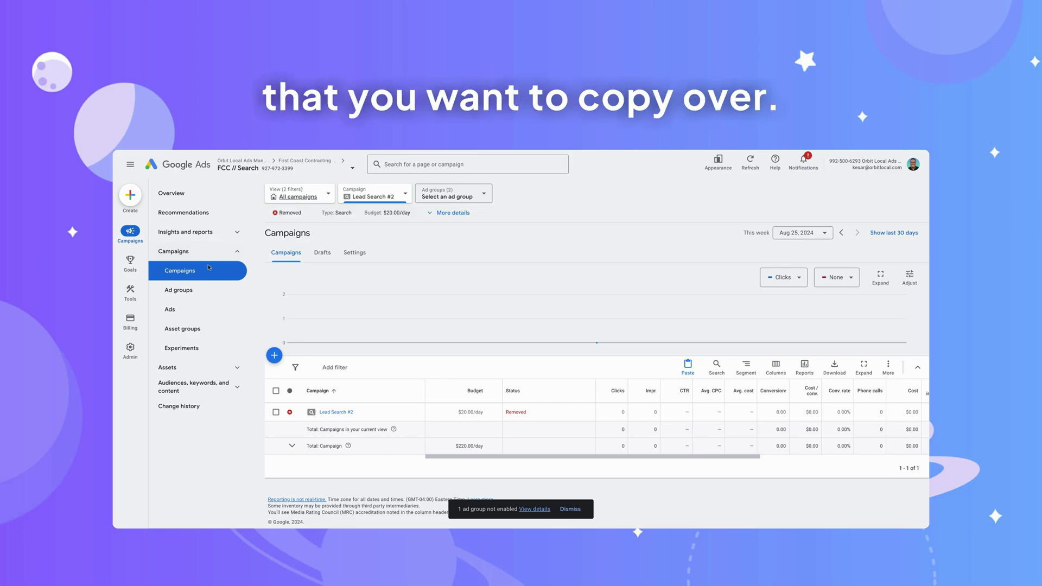
Step: Start a brand-new campaign from scratch instead of loading an existing campaign's settings
{"action": "left_click", "coordinate": [274, 356]}
{"action": "left_click", "coordinate": [318, 384]}
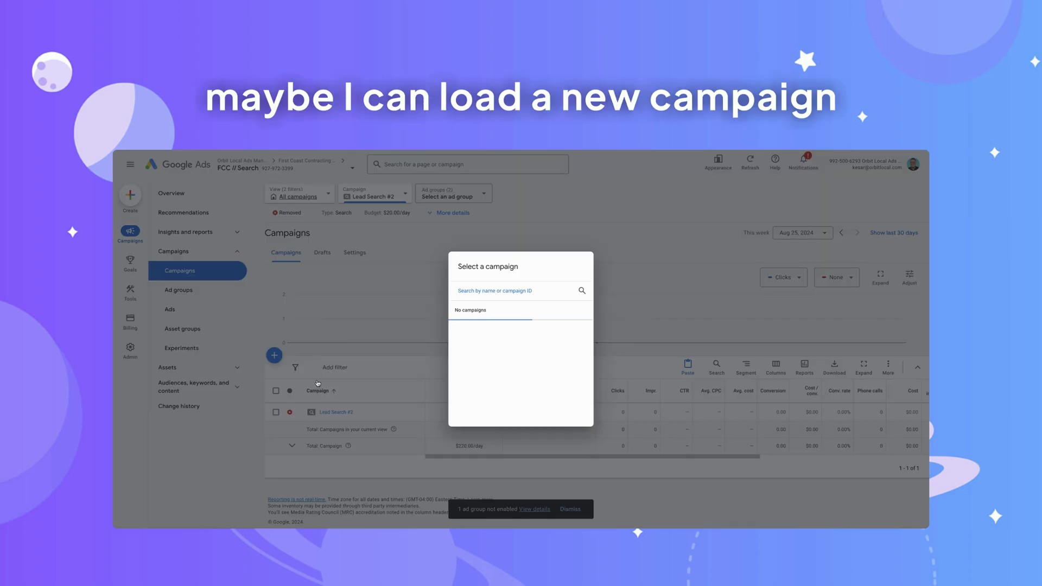
{"action": "left_click", "coordinate": [318, 413]}
{"action": "left_click", "coordinate": [273, 356]}
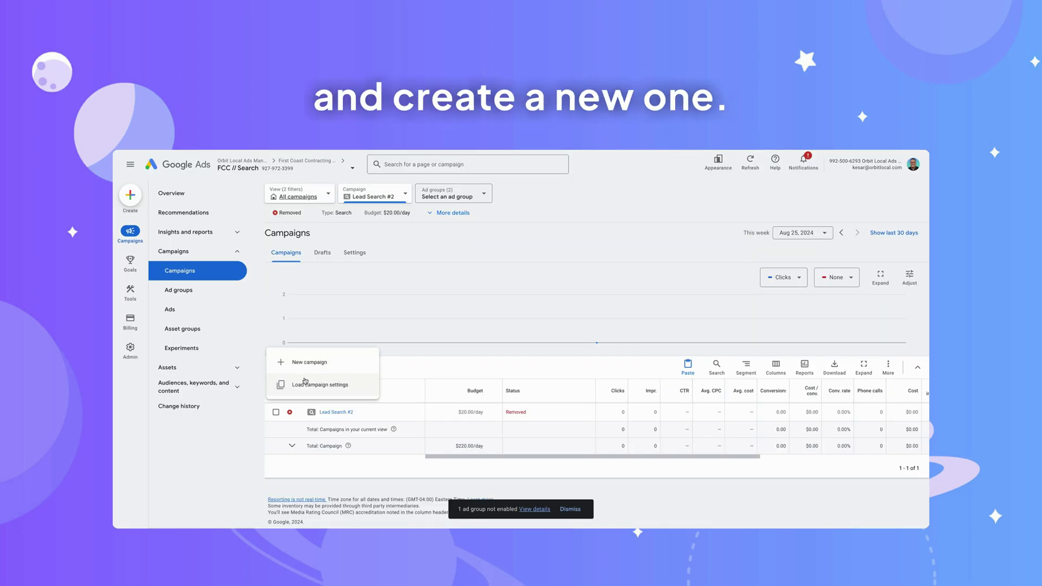
{"action": "left_click", "coordinate": [307, 363]}
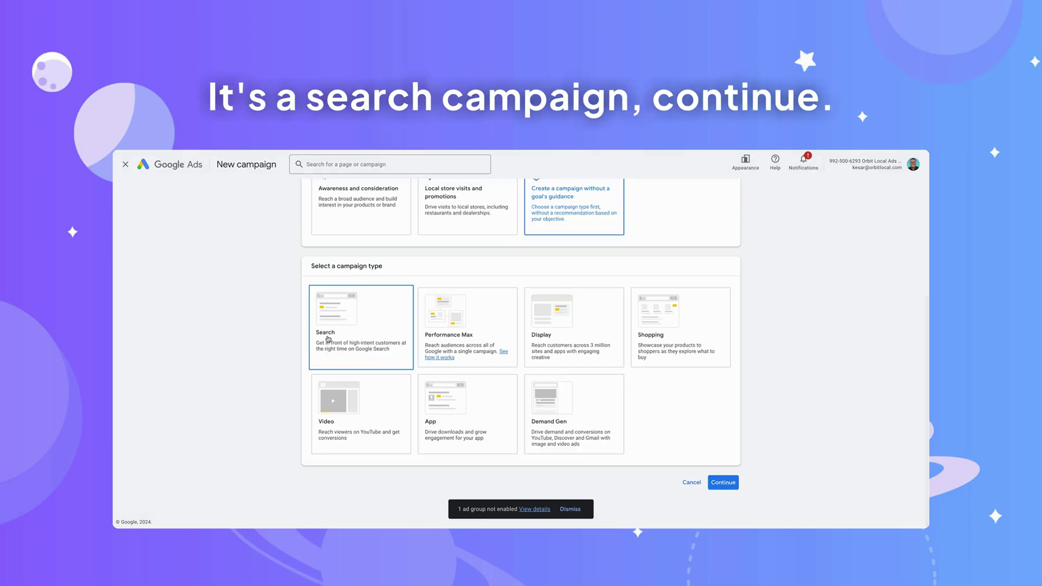
Step: Make it a Search campaign and name it 'Local Search #'
{"action": "left_click", "coordinate": [358, 347]}
{"action": "scroll", "coordinate": [716, 484], "scroll_direction": "down", "scroll_amount": 3}
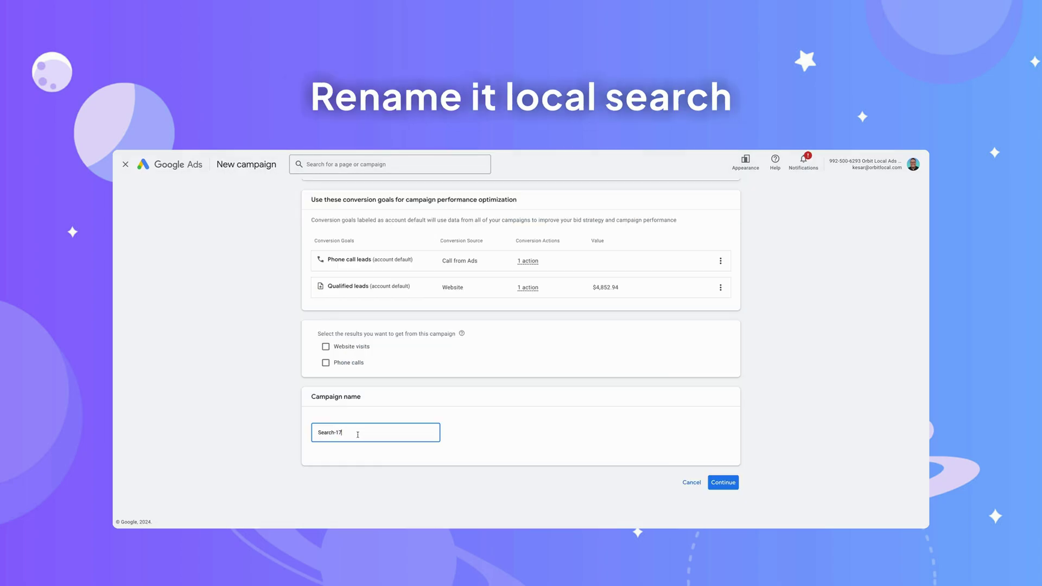
{"action": "type", "text": "Local Search #3"}
Step: Set the campaign's bidding to focus on Conversions
{"action": "left_click", "coordinate": [723, 482]}
{"action": "left_click", "coordinate": [339, 255]}
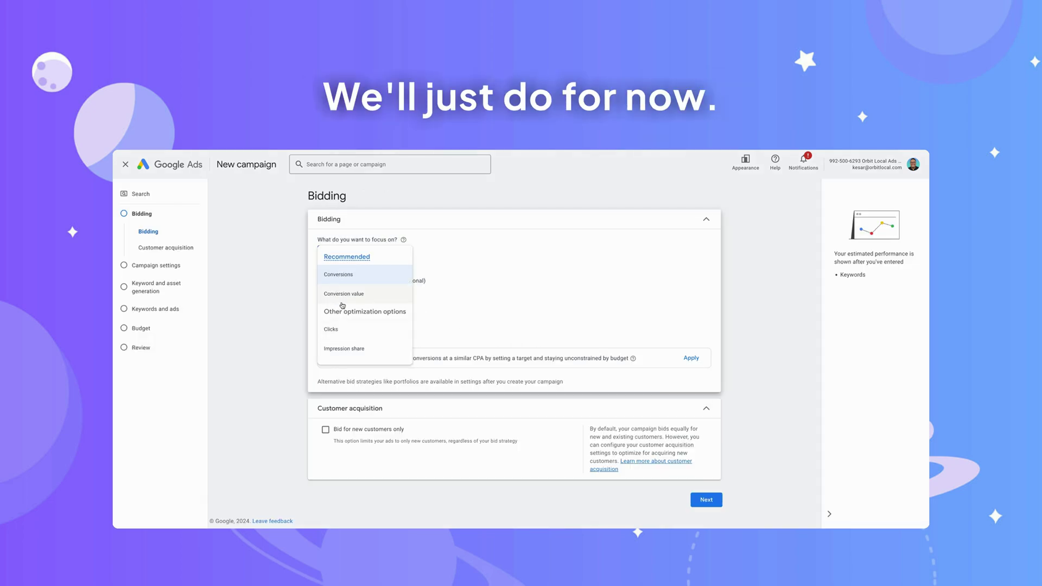
{"action": "left_click", "coordinate": [338, 275]}
{"action": "left_click", "coordinate": [706, 501]}
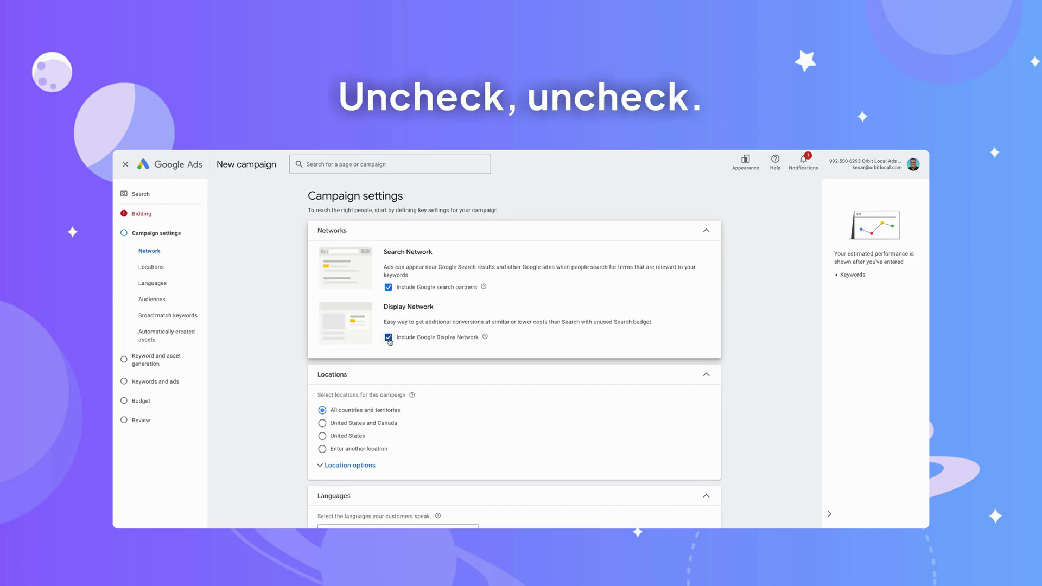
Step: Exclude the Display Network and search partners, and target the location Austin
{"action": "left_click", "coordinate": [388, 337]}
{"action": "left_click", "coordinate": [389, 287]}
{"action": "left_click", "coordinate": [322, 477]}
{"action": "scroll", "coordinate": [323, 380], "scroll_direction": "down", "scroll_amount": 3}
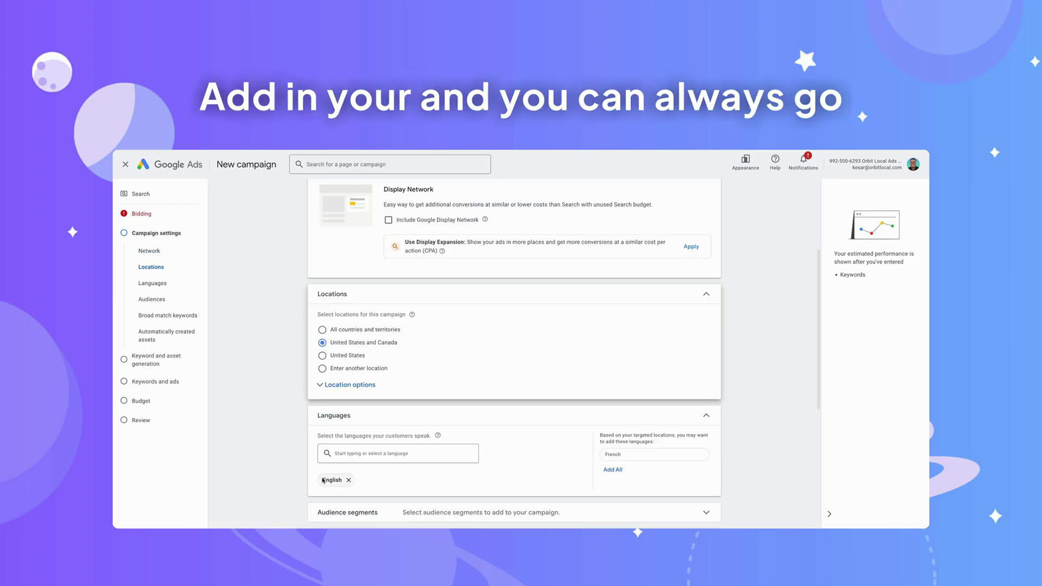
{"action": "left_click", "coordinate": [322, 369]}
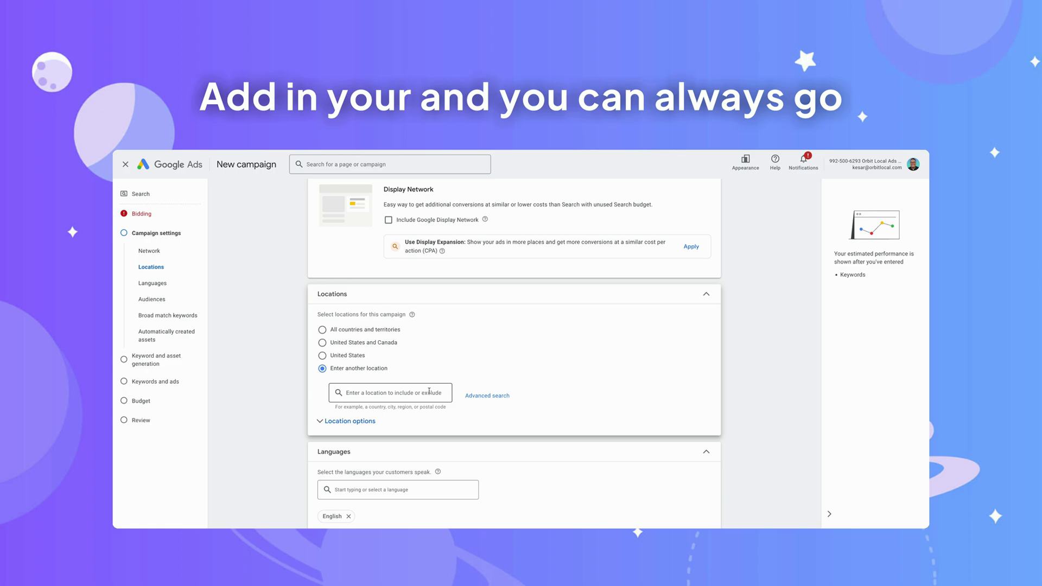
{"action": "left_click", "coordinate": [429, 391]}
{"action": "type", "text": "austin"}
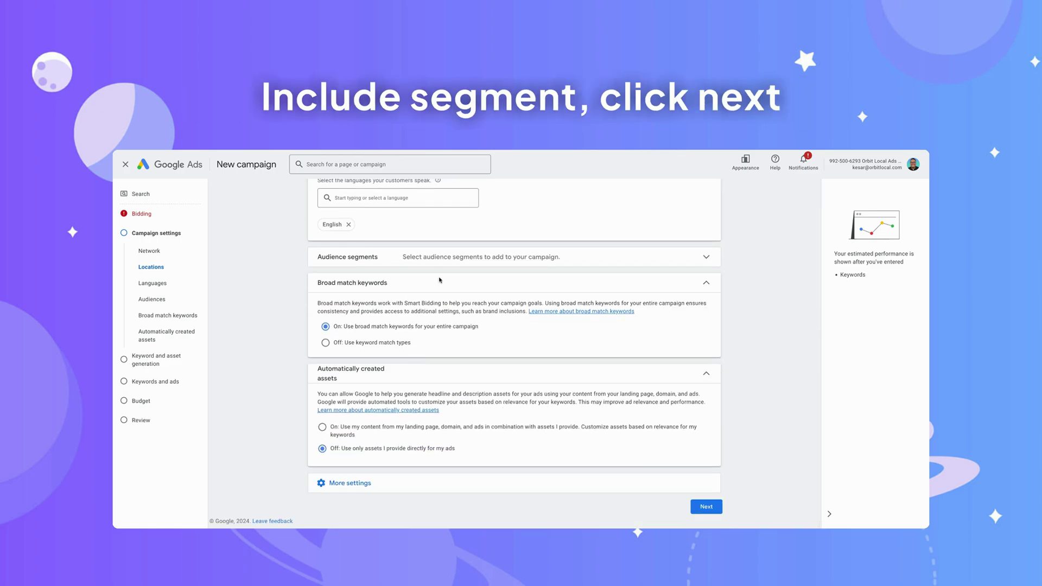
{"action": "left_click", "coordinate": [706, 507]}
{"action": "left_click", "coordinate": [391, 334]}
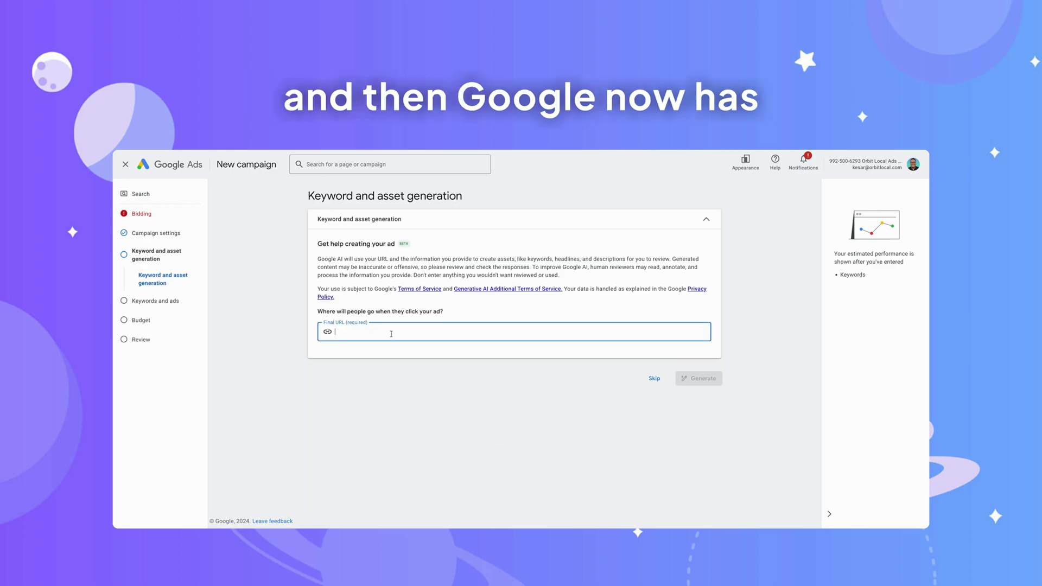
{"action": "type", "text": "ht"}
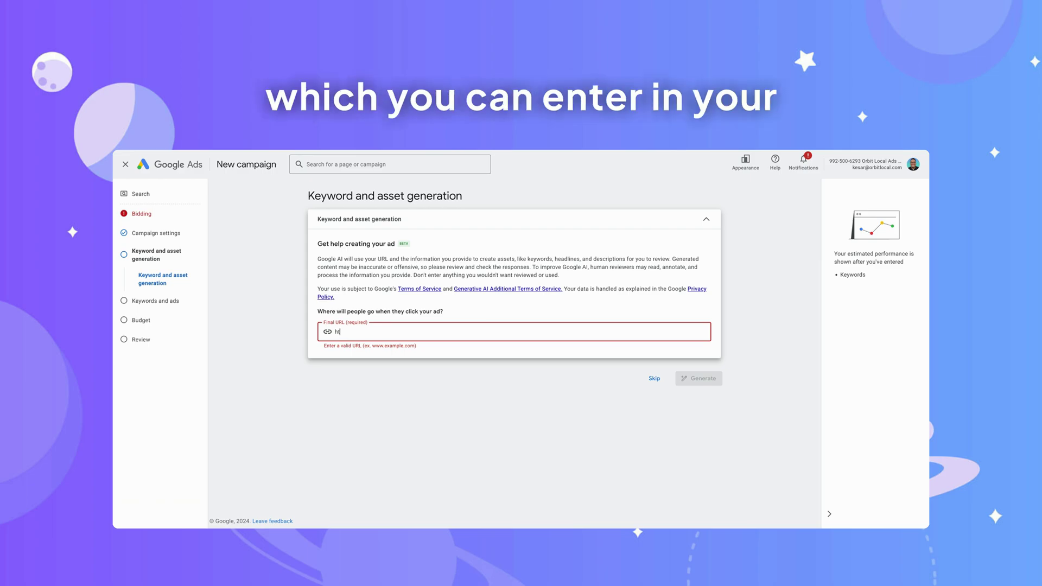
{"action": "type", "text": "tps://w"}
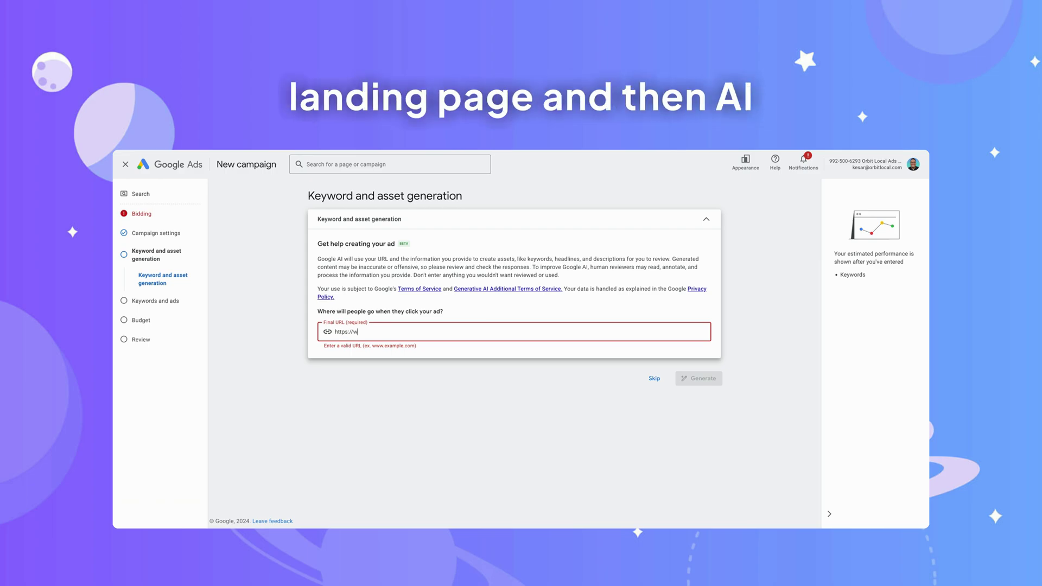
{"action": "type", "text": "ww.firstcoastcontracting.com"}
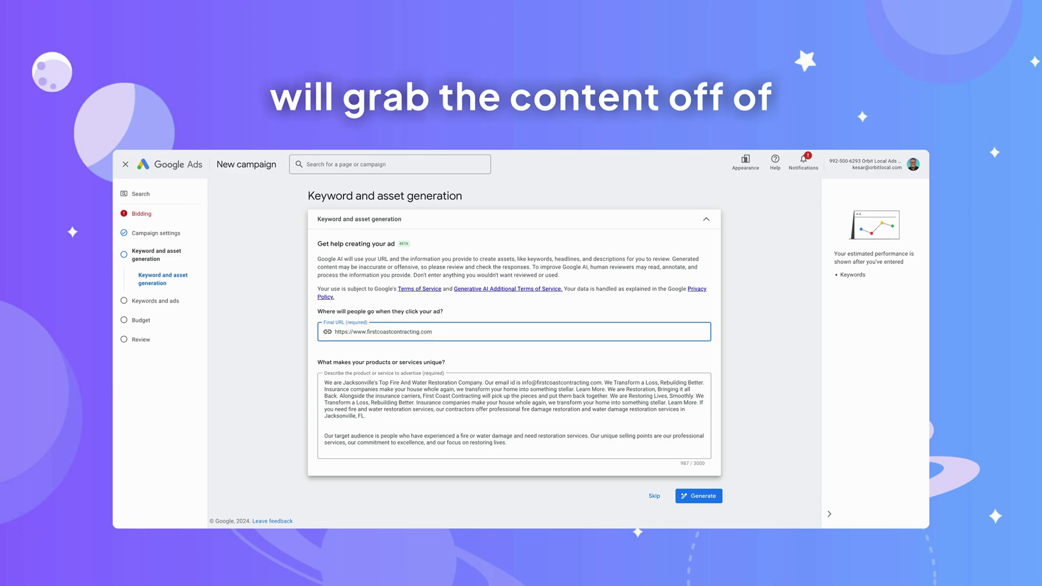
{"action": "left_click", "coordinate": [699, 500]}
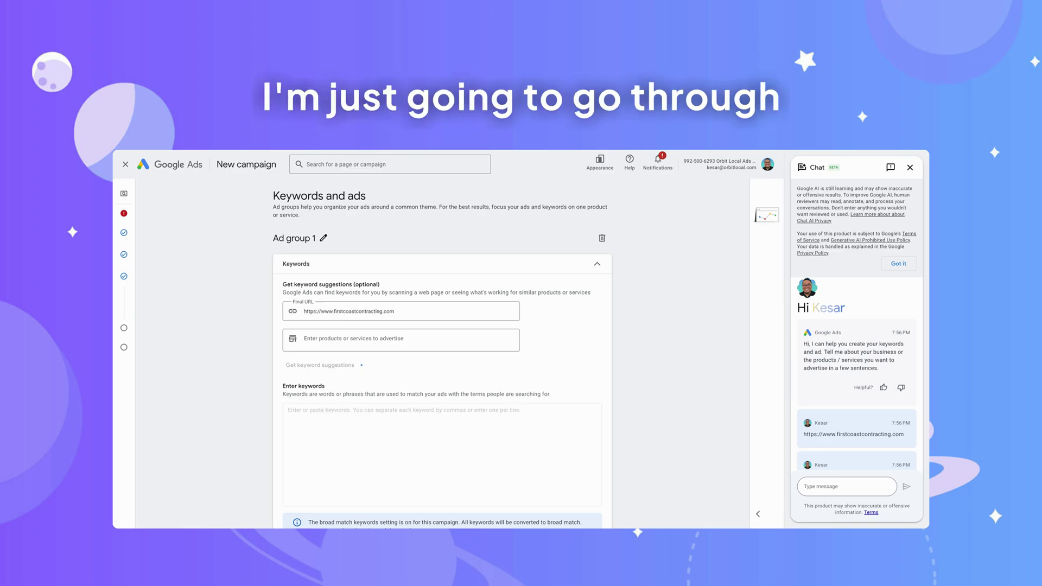
Step: Re-enter the landing page URL and replace Ad group 1's keywords with suggestions from it
{"action": "left_click", "coordinate": [401, 317]}
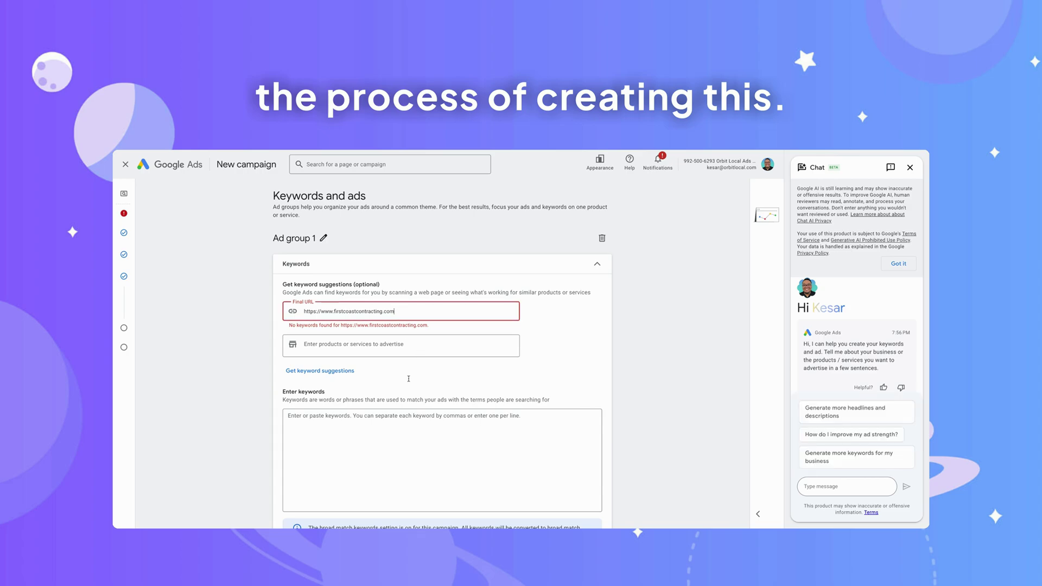
{"action": "left_click", "coordinate": [361, 412]}
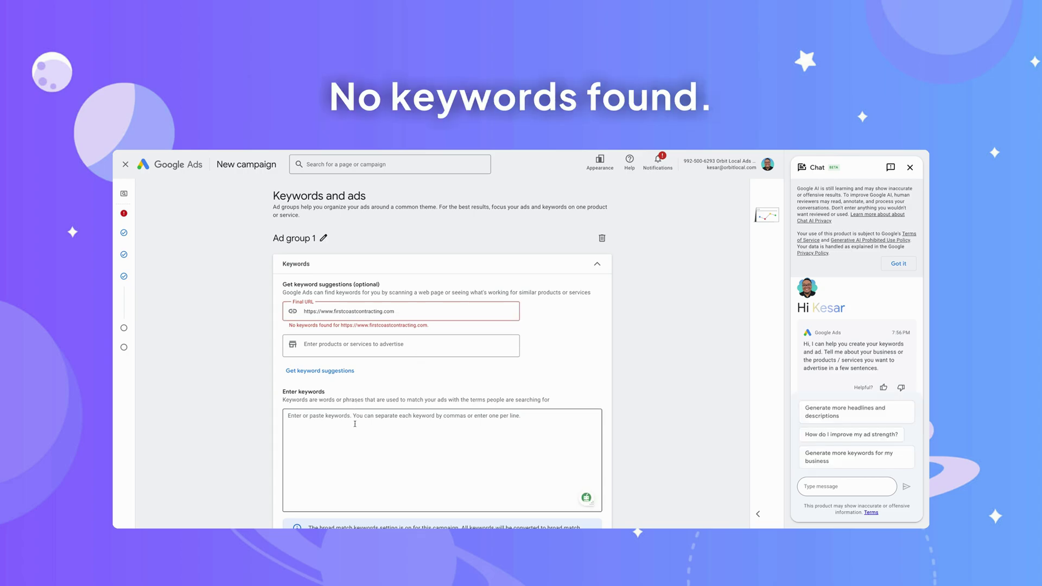
{"action": "type", "text": "te"}
{"action": "left_click", "coordinate": [426, 318]}
{"action": "key", "text": "ctrl+a"}
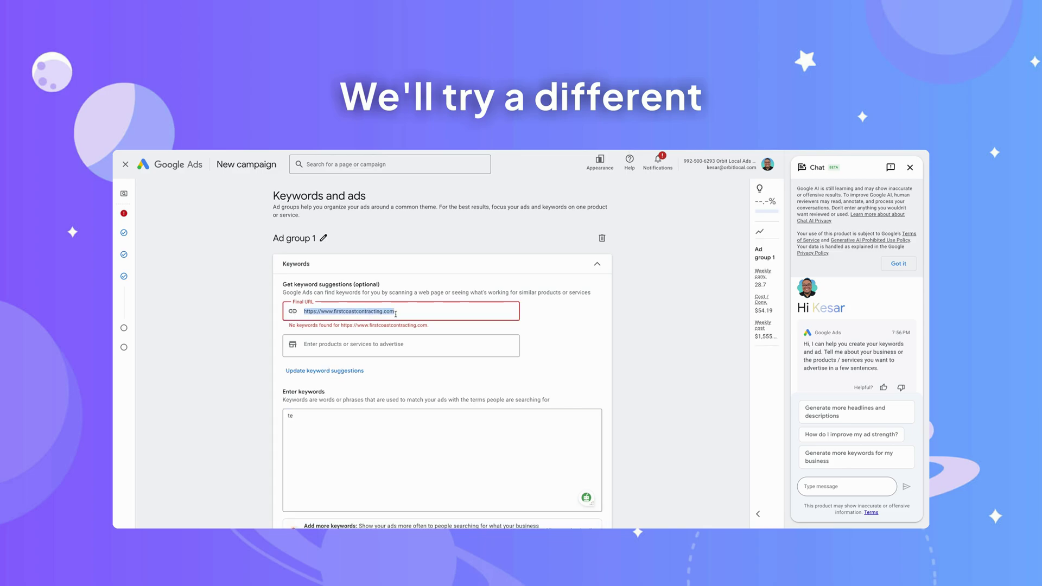
{"action": "type", "text": "https://firstcoastcontracting.com/fire-damage-restoration-jacksonville-fl/"}
{"action": "left_click", "coordinate": [325, 365]}
{"action": "left_click", "coordinate": [598, 367]}
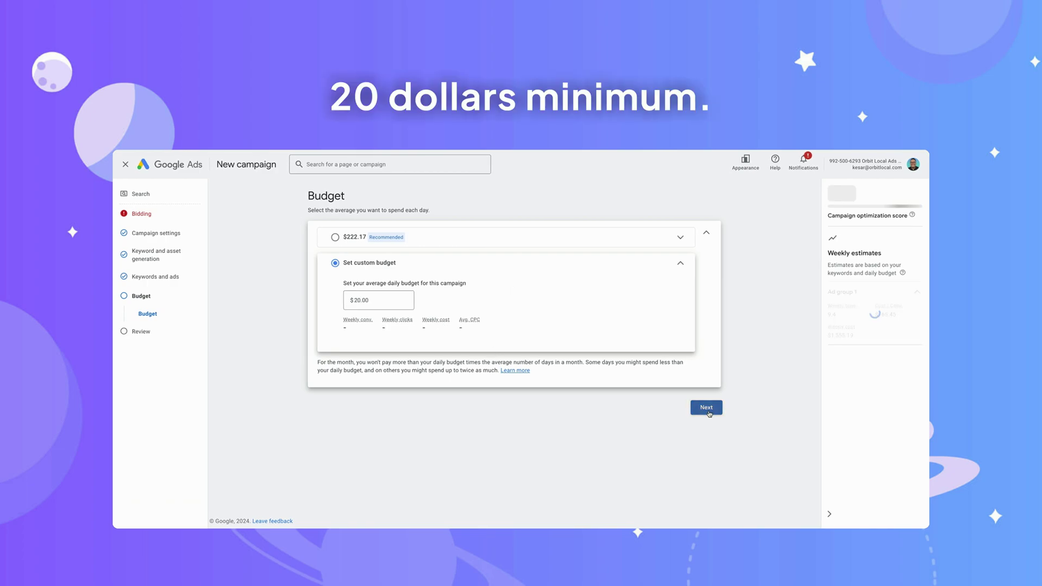
Step: Accept the $20.00 daily budget and move through bidding to review the campaign settings
{"action": "left_click", "coordinate": [706, 407]}
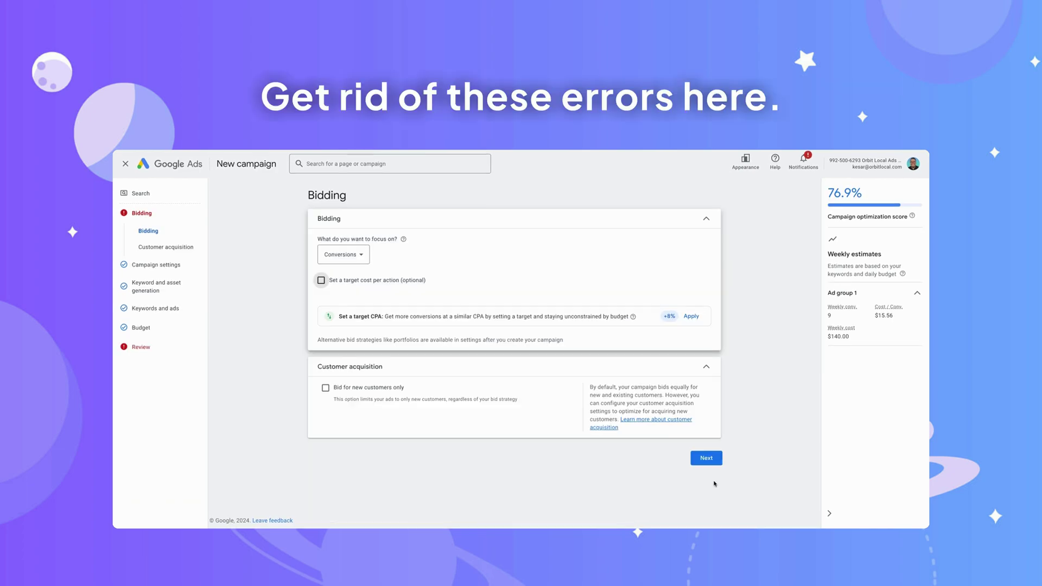
{"action": "left_click", "coordinate": [706, 458]}
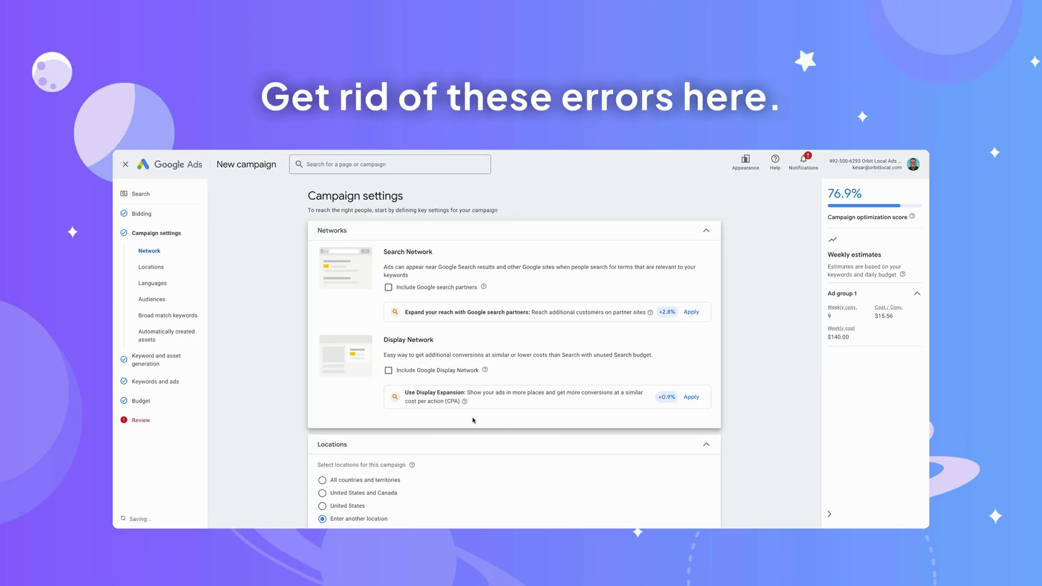
{"action": "scroll", "coordinate": [370, 230], "scroll_direction": "down", "scroll_amount": 10}
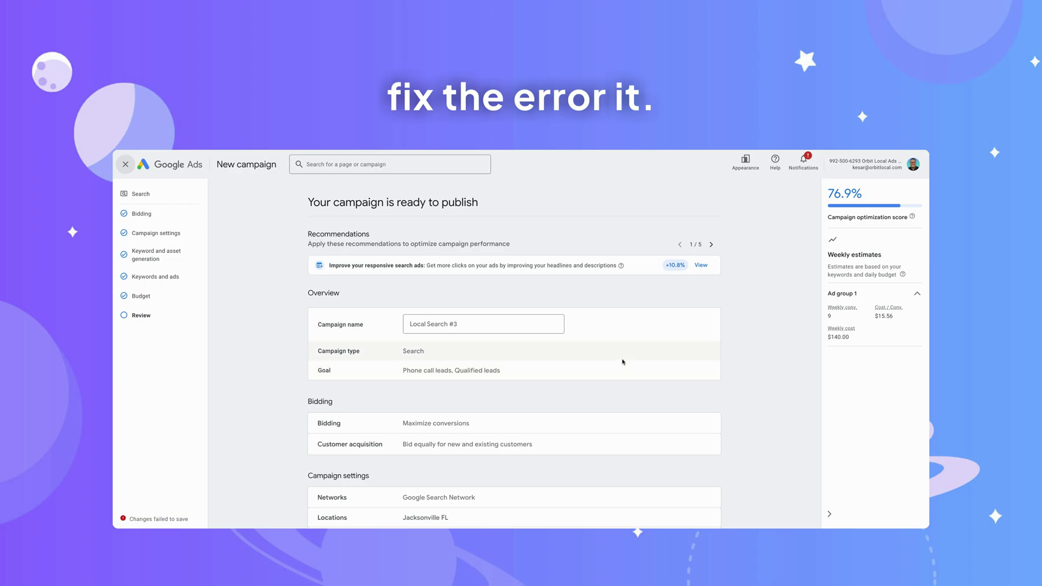
{"action": "scroll", "coordinate": [623, 362], "scroll_direction": "down", "scroll_amount": 7}
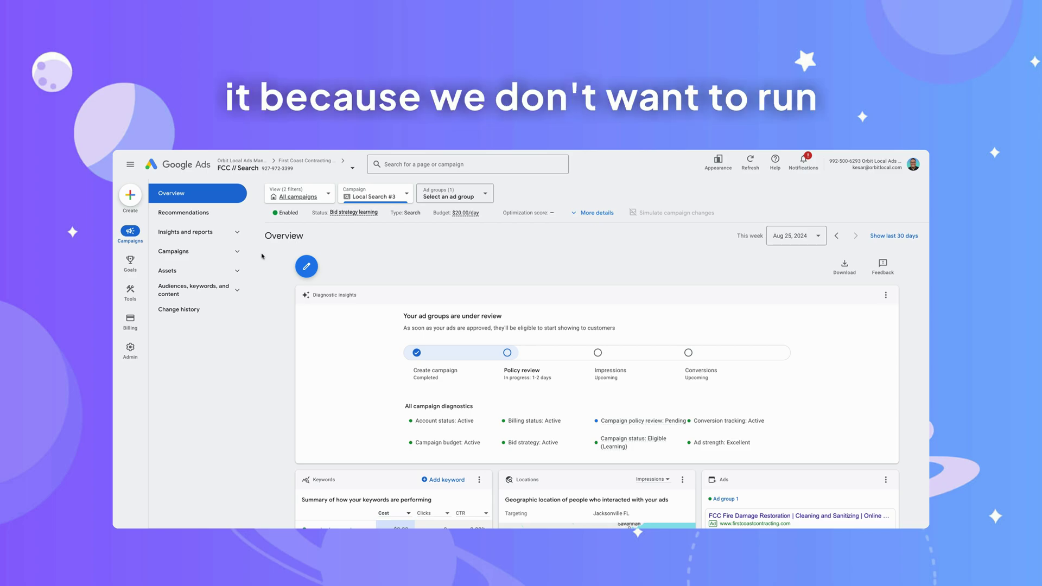
Step: Return to the campaigns list and show all 12 campaigns in the account
{"action": "scroll", "coordinate": [368, 387], "scroll_direction": "down", "scroll_amount": 5}
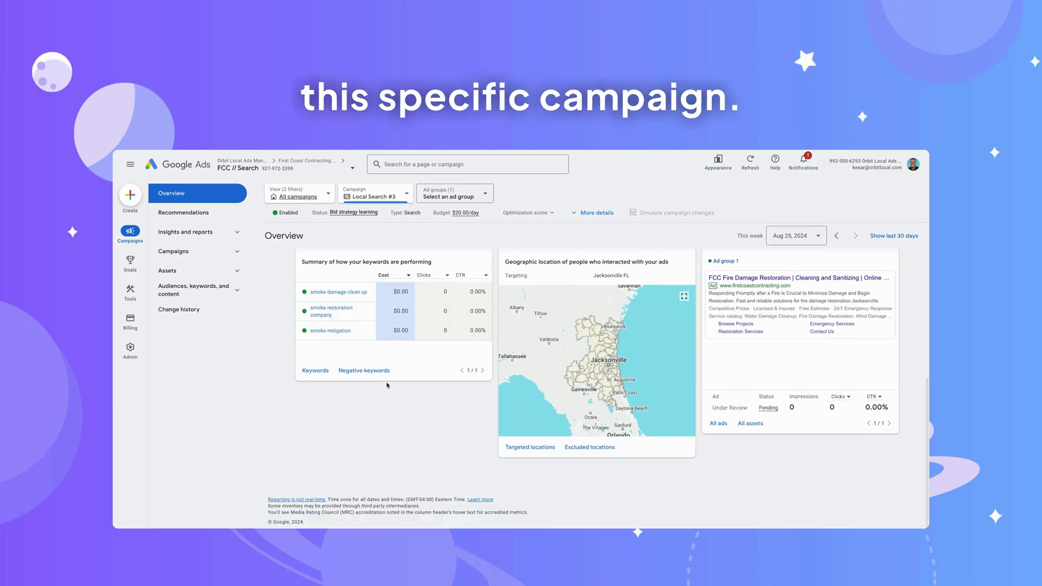
{"action": "left_click", "coordinate": [224, 261]}
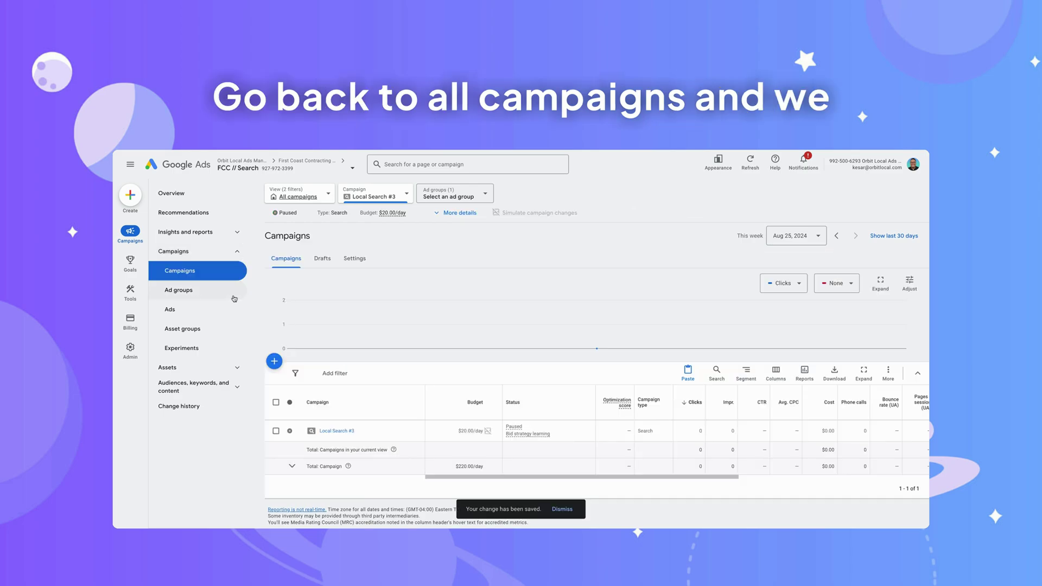
{"action": "left_click", "coordinate": [324, 201]}
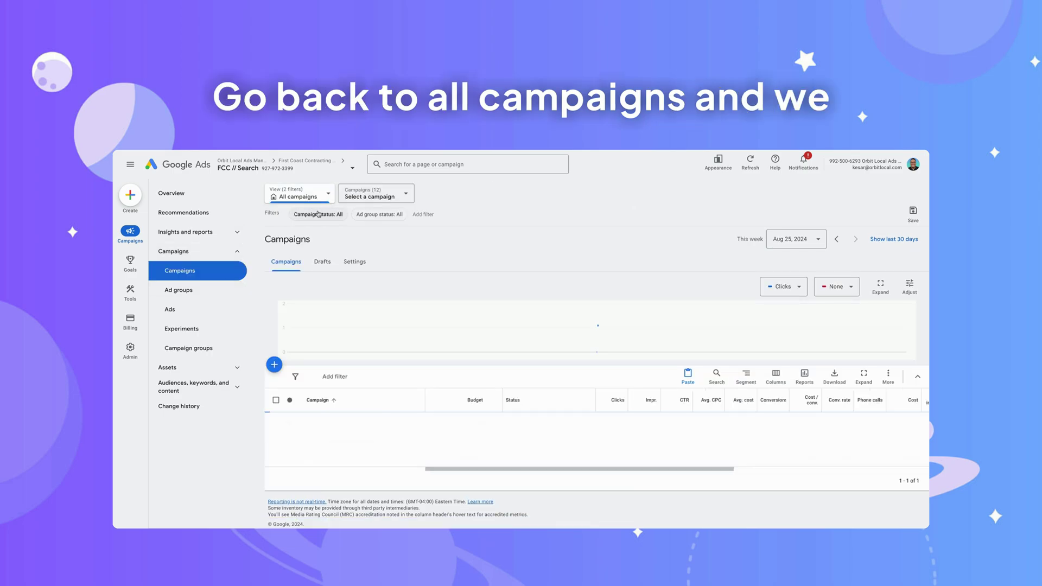
Step: Copy both ad groups from the removed Lead Search #2 campaign
{"action": "left_click", "coordinate": [494, 203]}
{"action": "scroll", "coordinate": [413, 325], "scroll_direction": "down", "scroll_amount": 2}
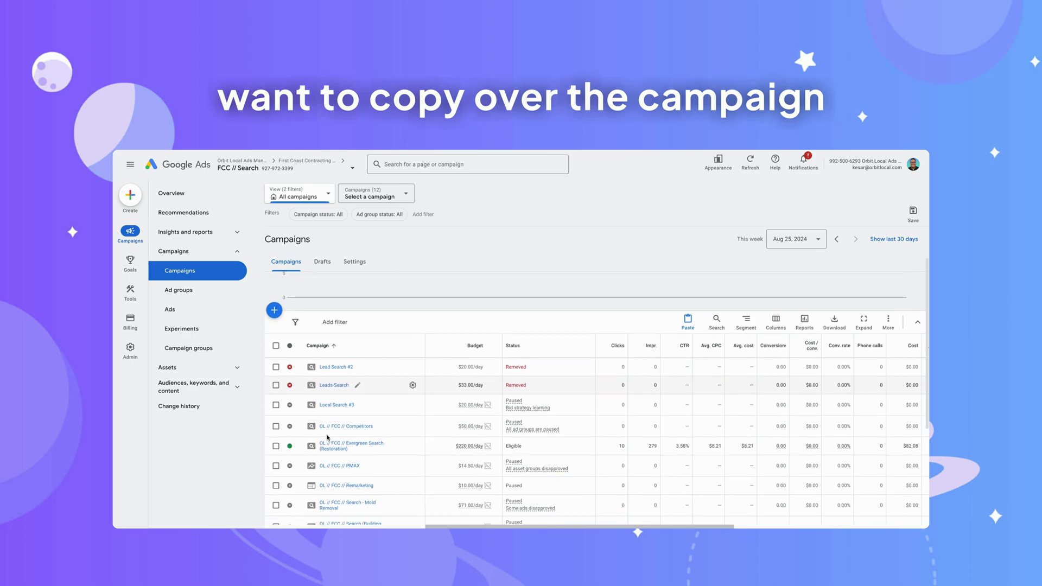
{"action": "left_click", "coordinate": [332, 384]}
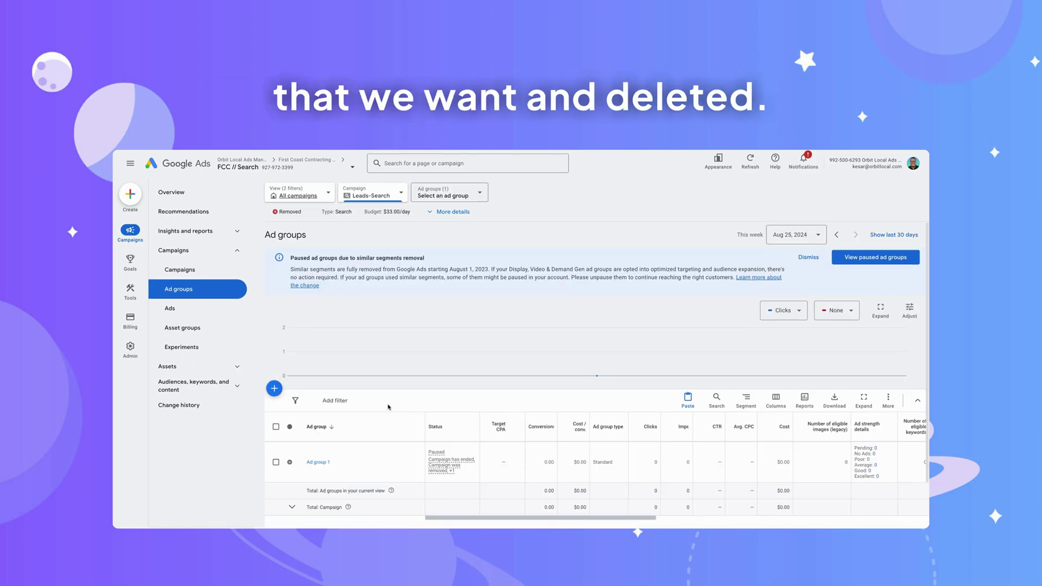
{"action": "left_click", "coordinate": [434, 194]}
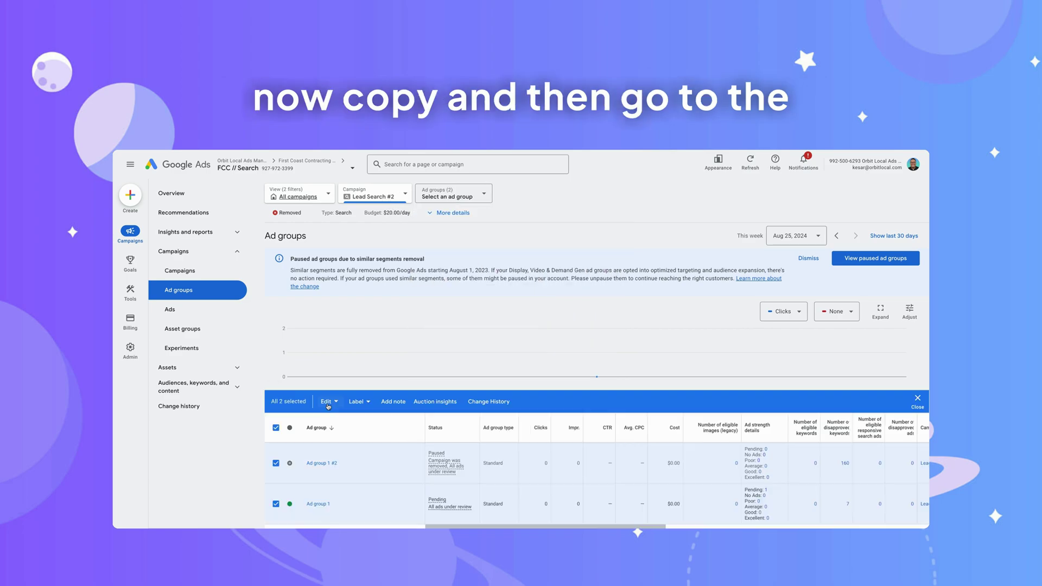
{"action": "left_click", "coordinate": [328, 403]}
{"action": "left_click", "coordinate": [258, 368]}
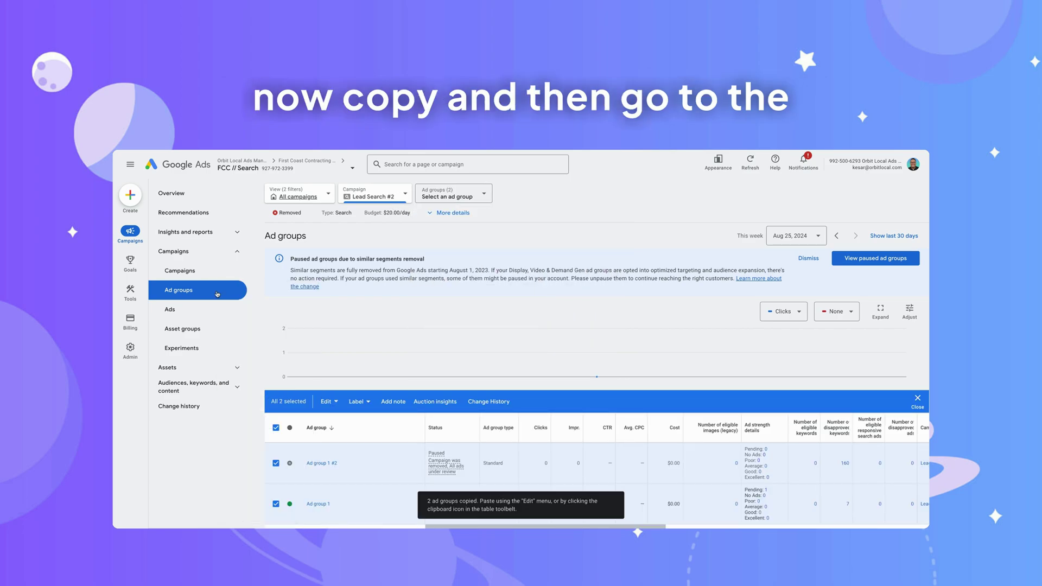
Step: Paste the copied ad groups into Local Search #3
{"action": "left_click", "coordinate": [374, 194]}
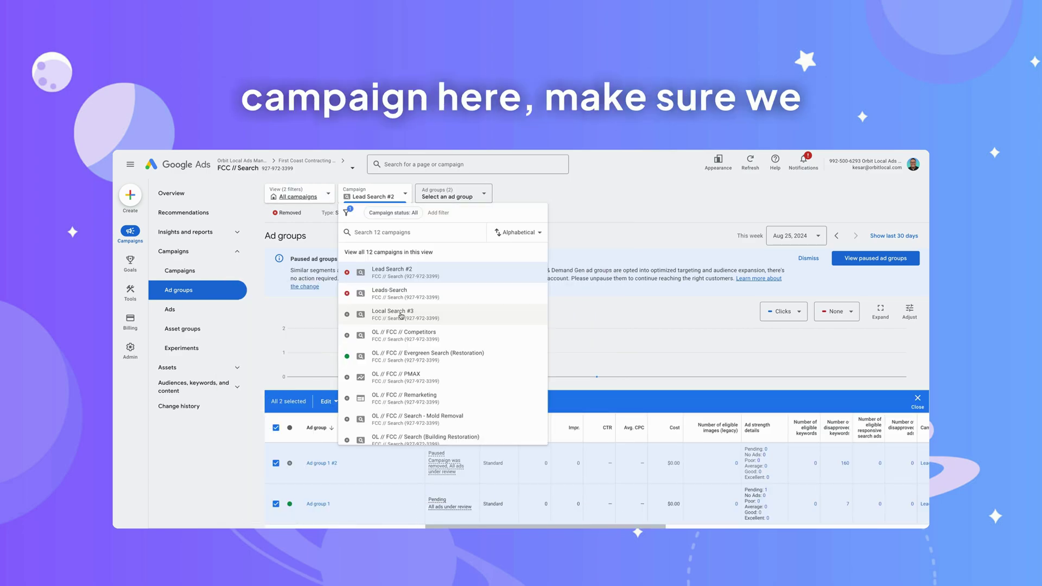
{"action": "left_click", "coordinate": [401, 315]}
{"action": "left_click", "coordinate": [688, 401]}
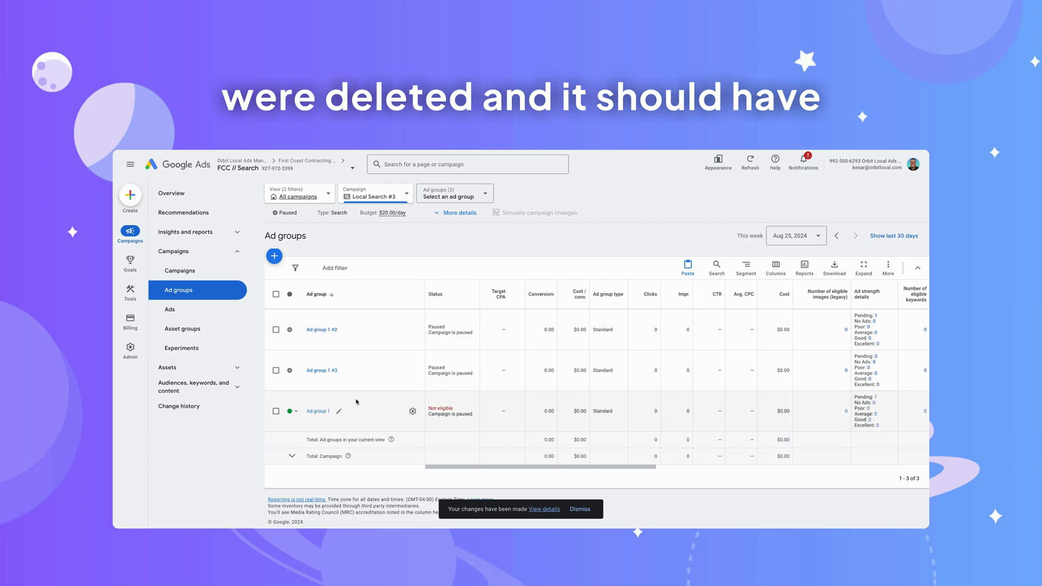
Step: Check Ad group 1 #2's copied keywords, then confirm its responsive search ad is under review
{"action": "left_click", "coordinate": [320, 365]}
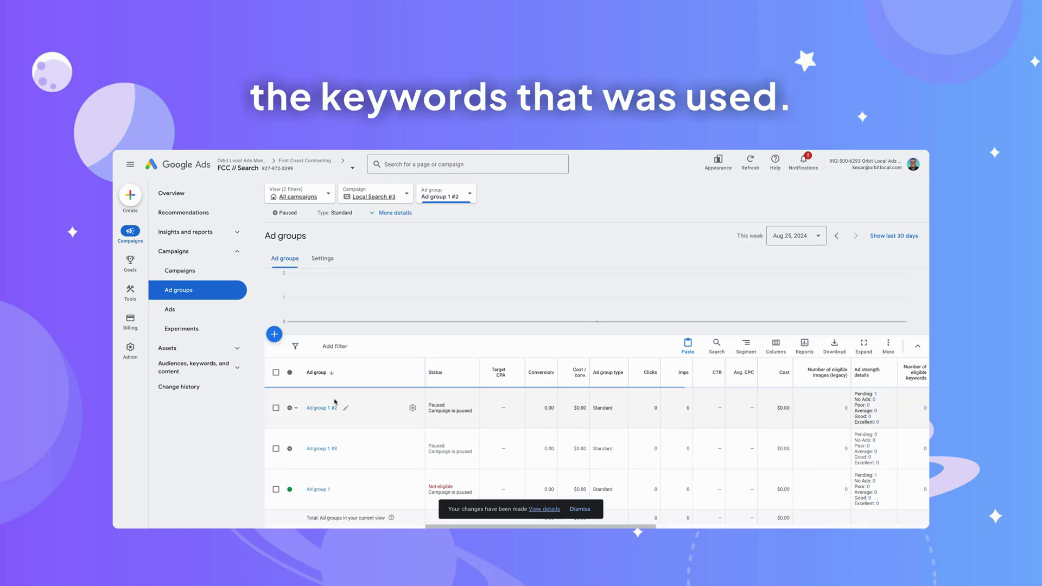
{"action": "scroll", "coordinate": [323, 321], "scroll_direction": "down", "scroll_amount": 5}
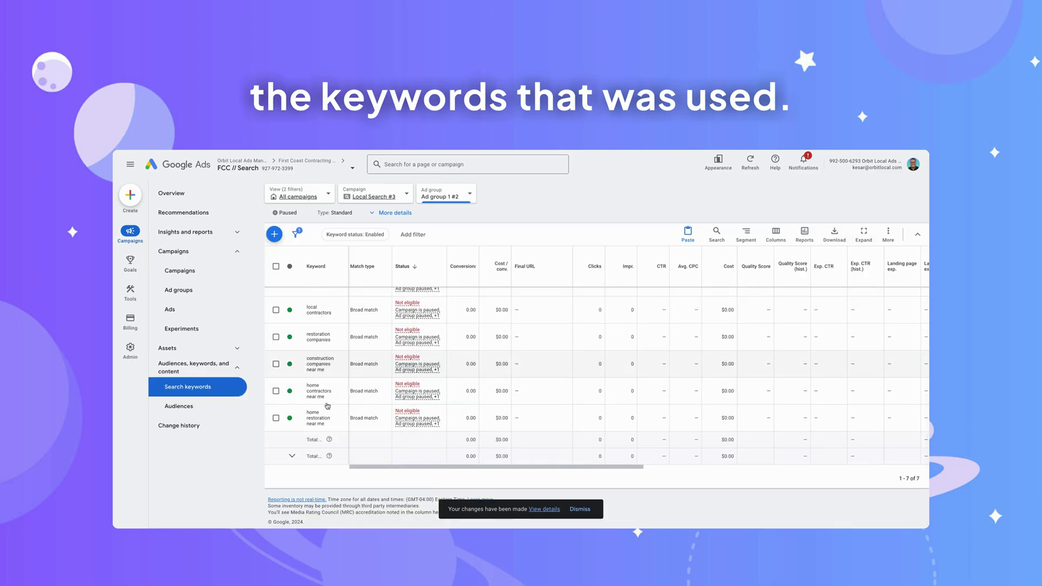
{"action": "left_click", "coordinate": [209, 313]}
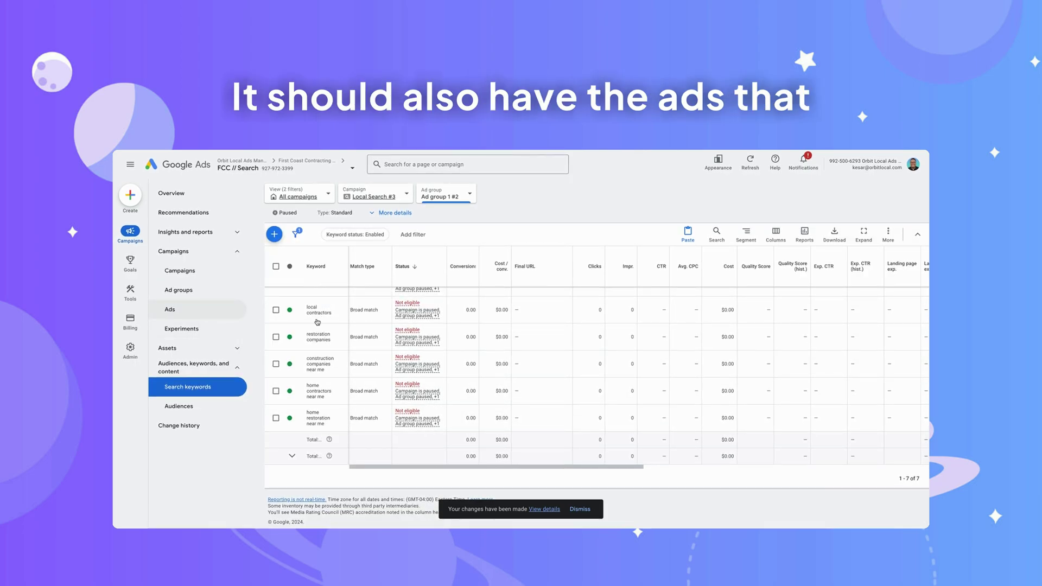
{"action": "left_click", "coordinate": [190, 348]}
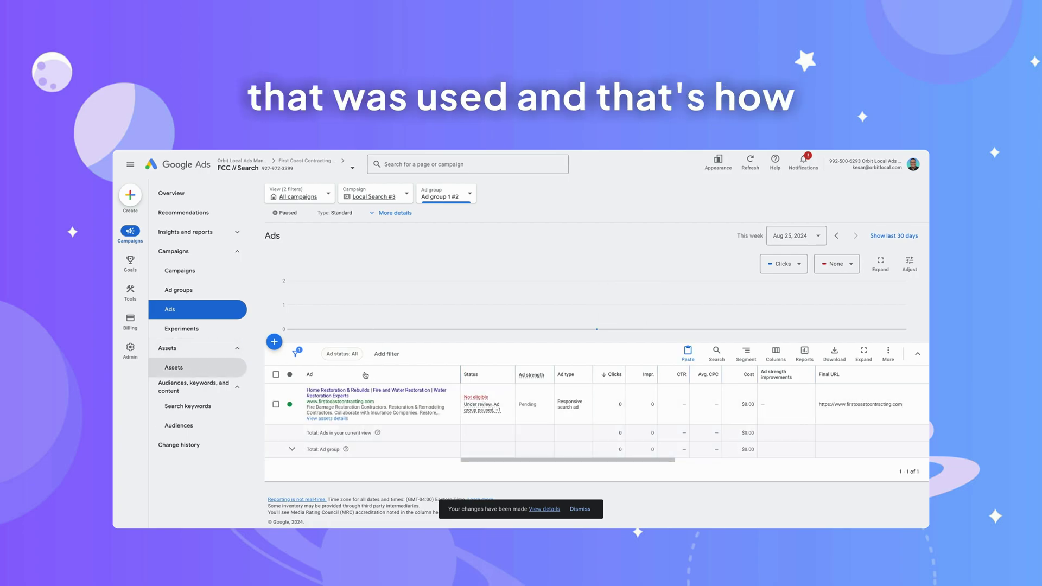